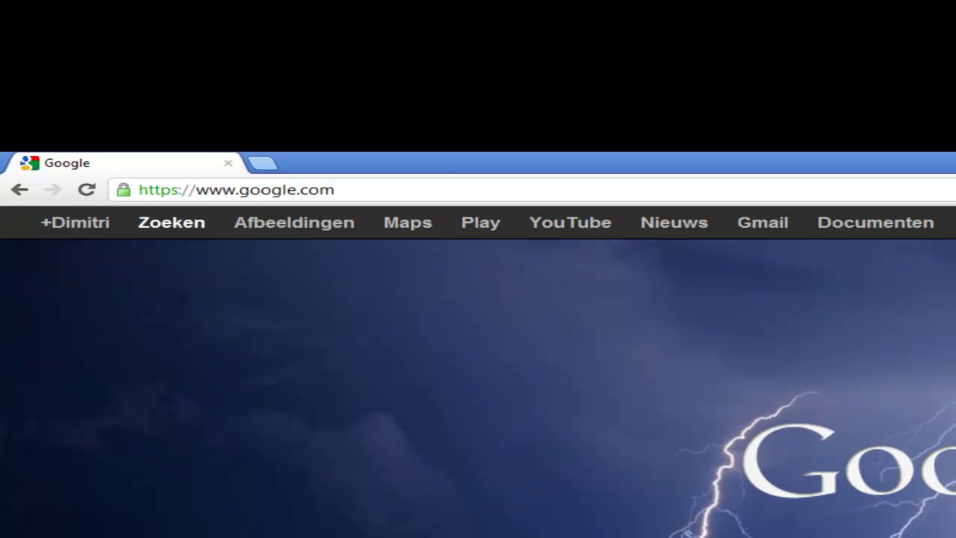
Go to teamspeak.com and choose the free download of the TeamSpeak 3 Client 32-bit for Windows
{"action": "left_click", "coordinate": [236, 190]}
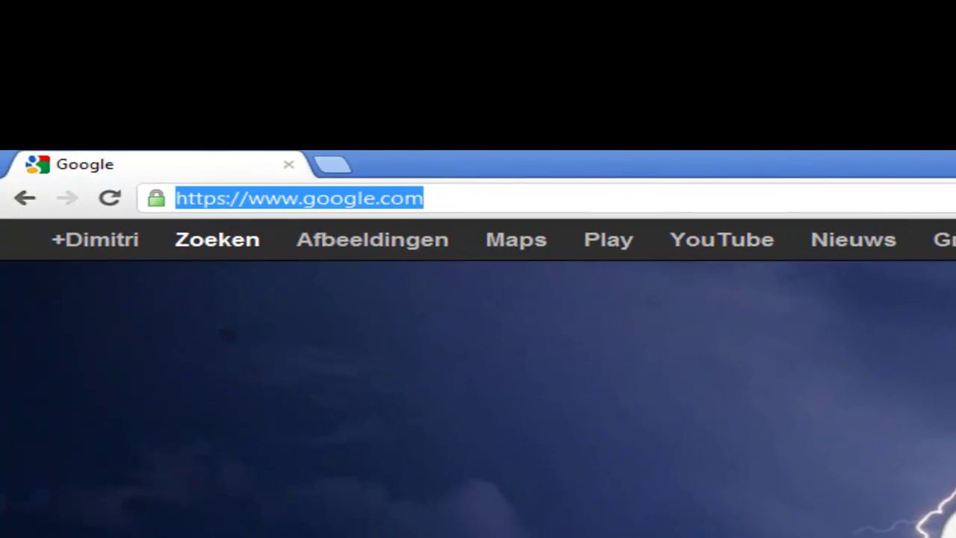
{"action": "type", "text": "teamspeak.com"}
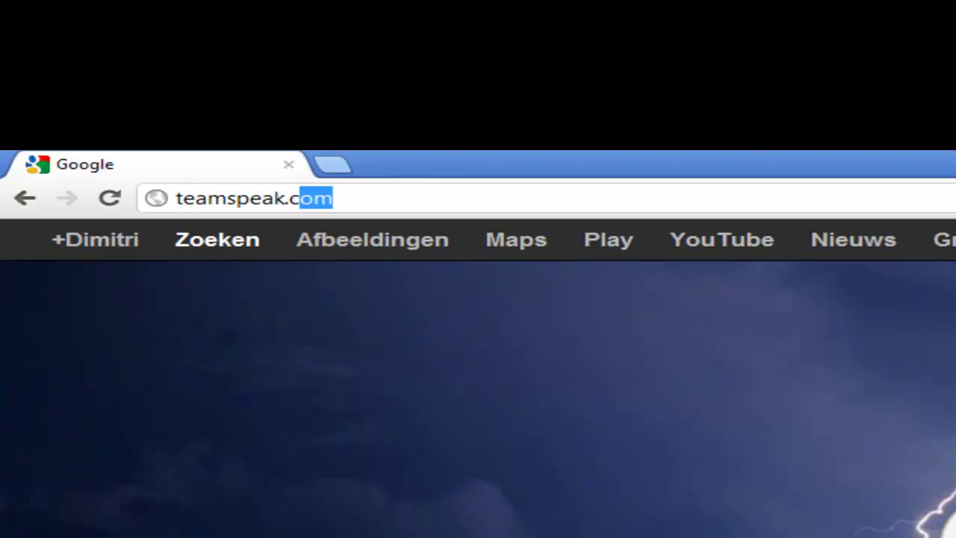
{"action": "key", "text": "Return"}
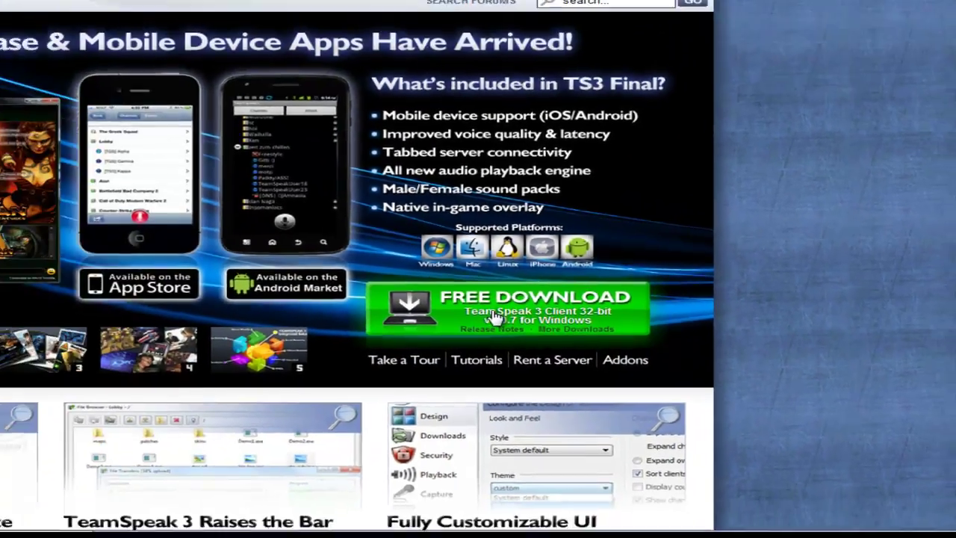
{"action": "left_click", "coordinate": [351, 299]}
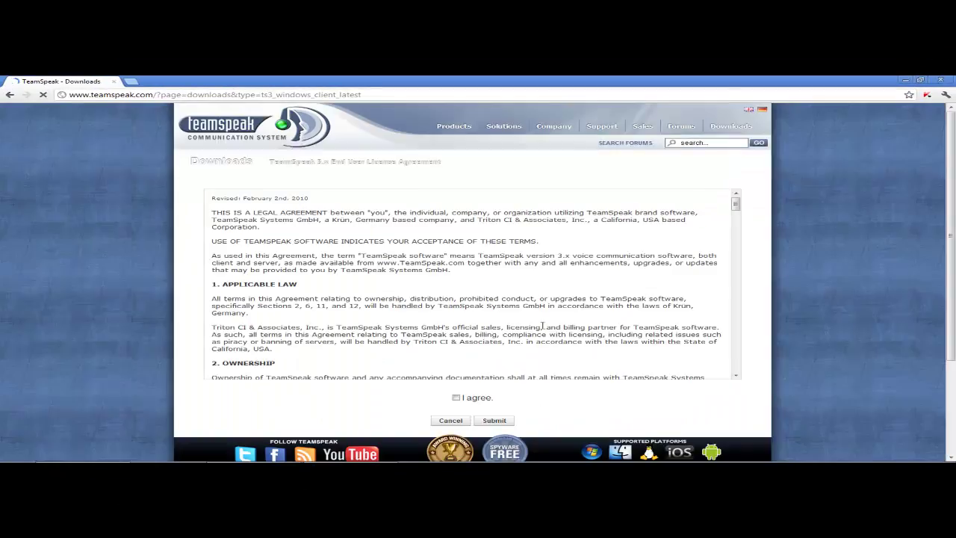
Review and accept the TeamSpeak 3.x End User License Agreement, and skip the survey to start the client download
{"action": "scroll", "coordinate": [513, 328], "scroll_direction": "down", "scroll_amount": 3}
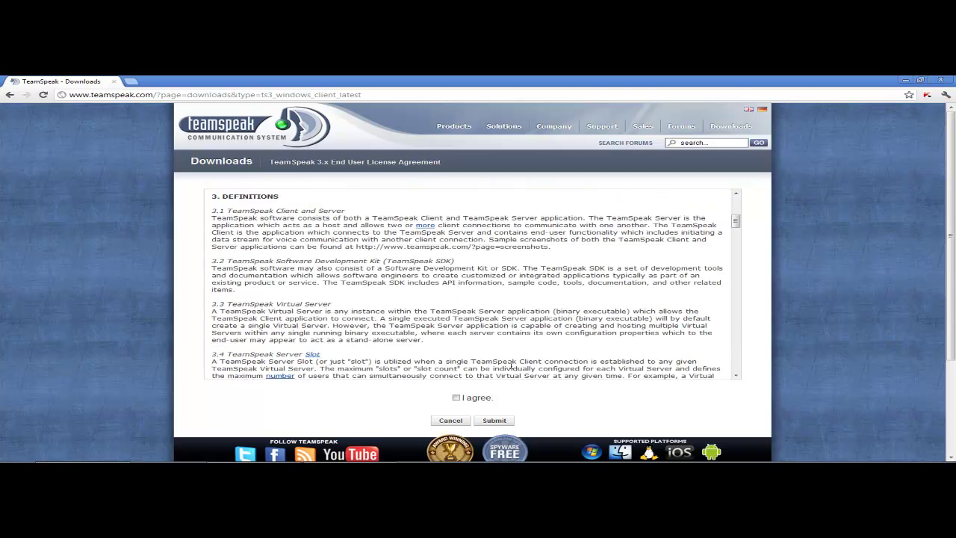
{"action": "scroll", "coordinate": [463, 389], "scroll_direction": "down", "scroll_amount": 1}
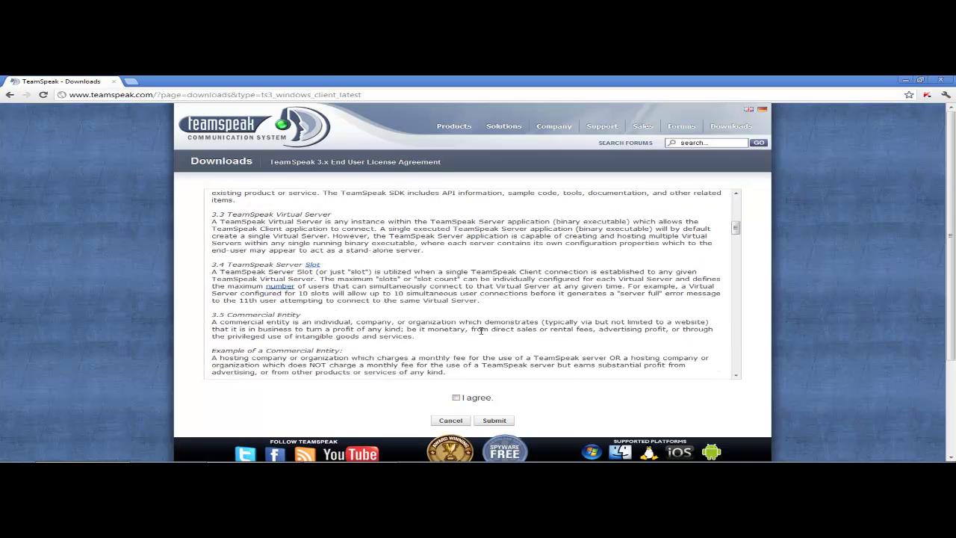
{"action": "left_click", "coordinate": [457, 398]}
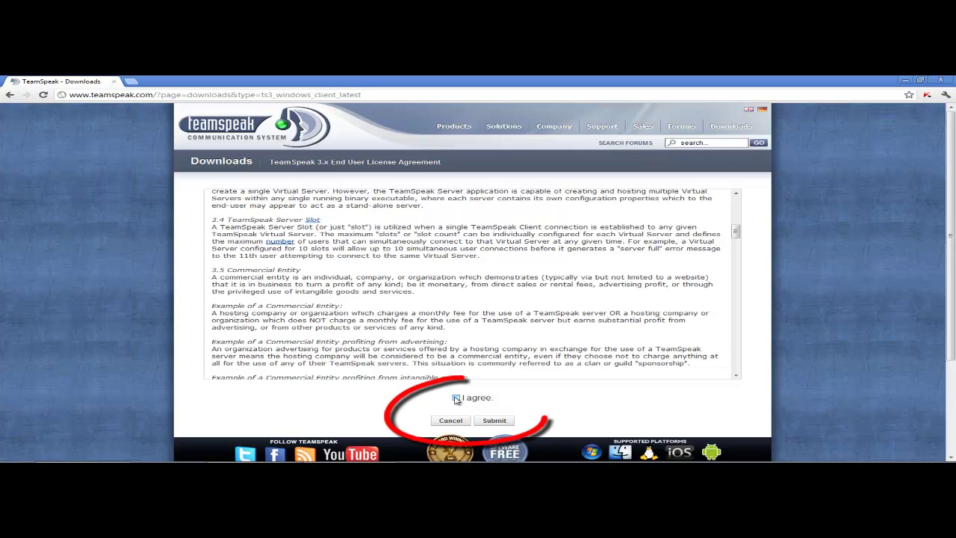
{"action": "left_click", "coordinate": [492, 424]}
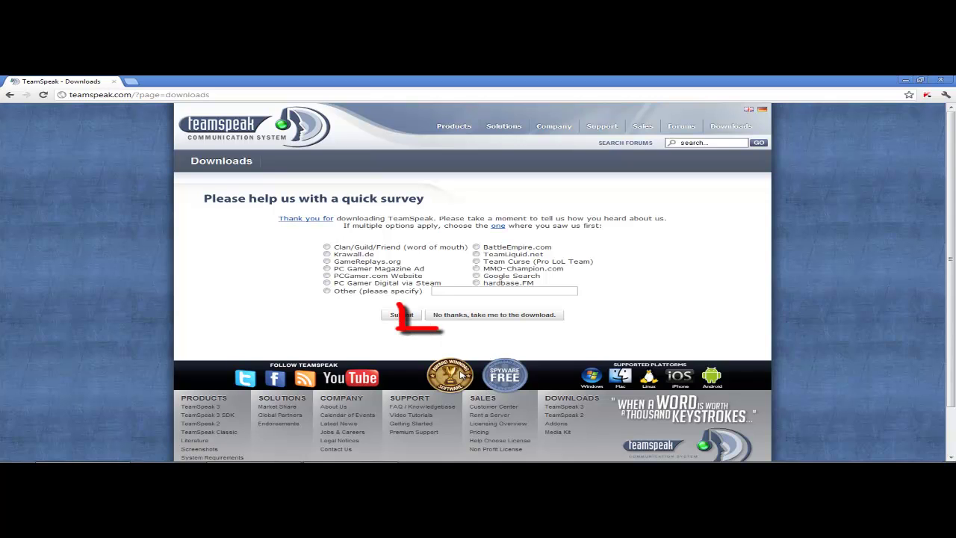
{"action": "left_click", "coordinate": [469, 315]}
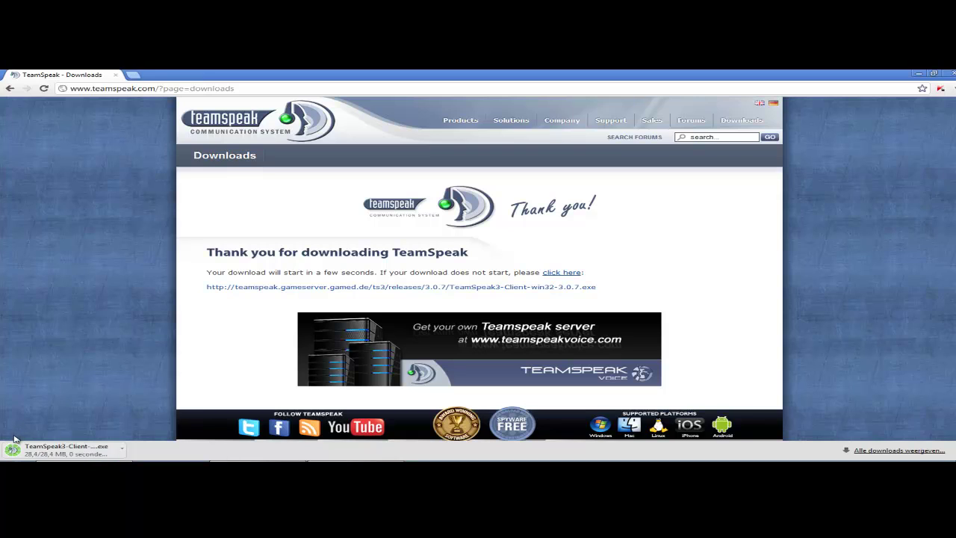
Run the downloaded installer, install TeamSpeak 3 Client with the default setup options, and launch it from the desktop
{"action": "left_click", "coordinate": [14, 449]}
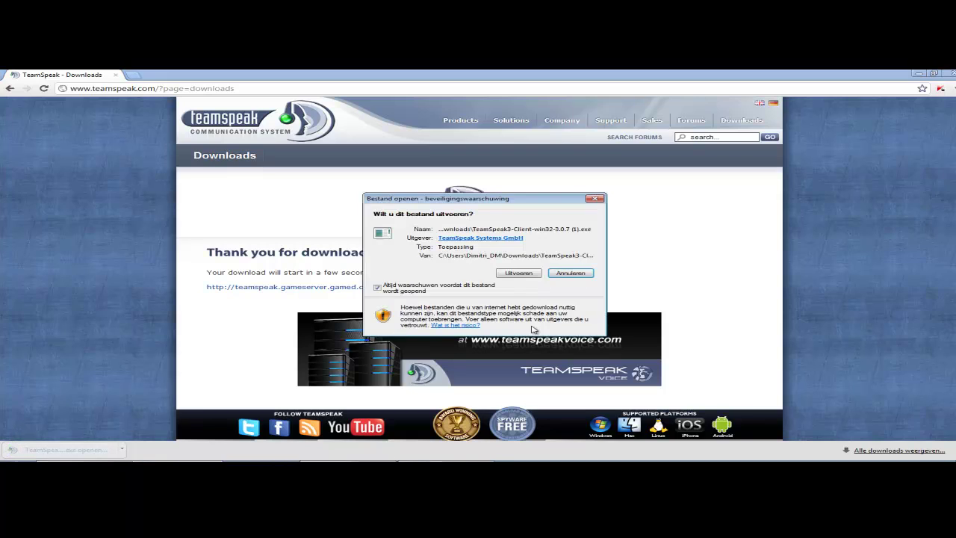
{"action": "left_click", "coordinate": [518, 272]}
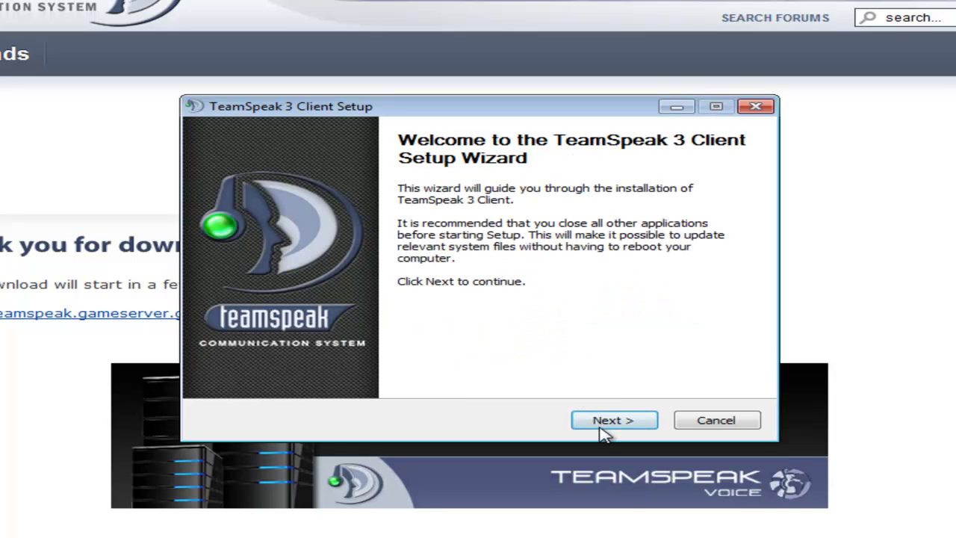
{"action": "left_click", "coordinate": [609, 422]}
{"action": "left_click", "coordinate": [609, 422]}
{"action": "left_click", "coordinate": [609, 422]}
{"action": "left_click", "coordinate": [609, 422]}
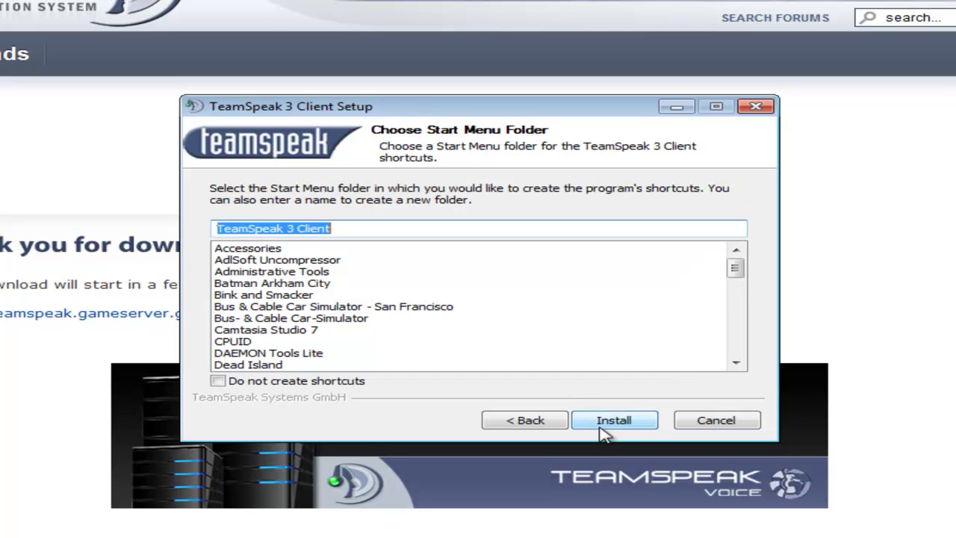
{"action": "left_click", "coordinate": [604, 429]}
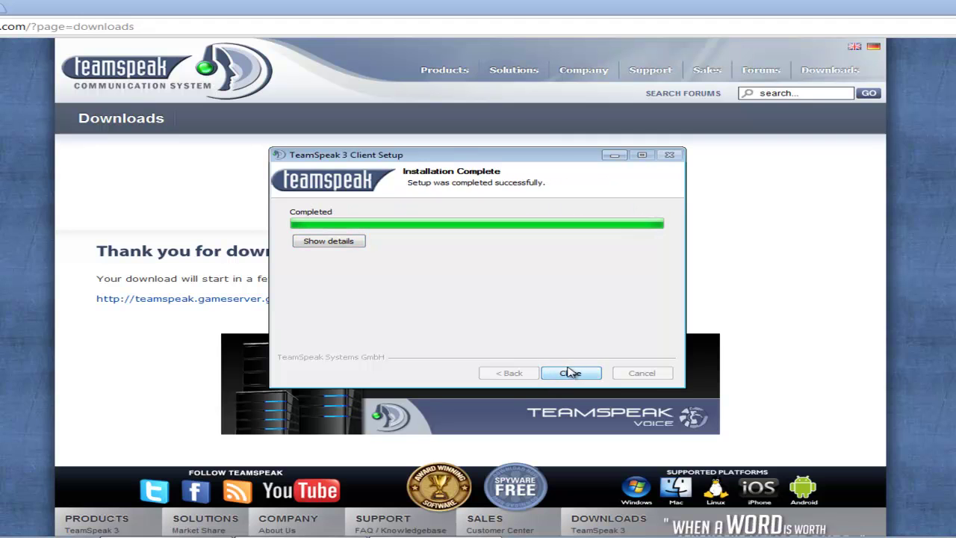
{"action": "left_click", "coordinate": [569, 372]}
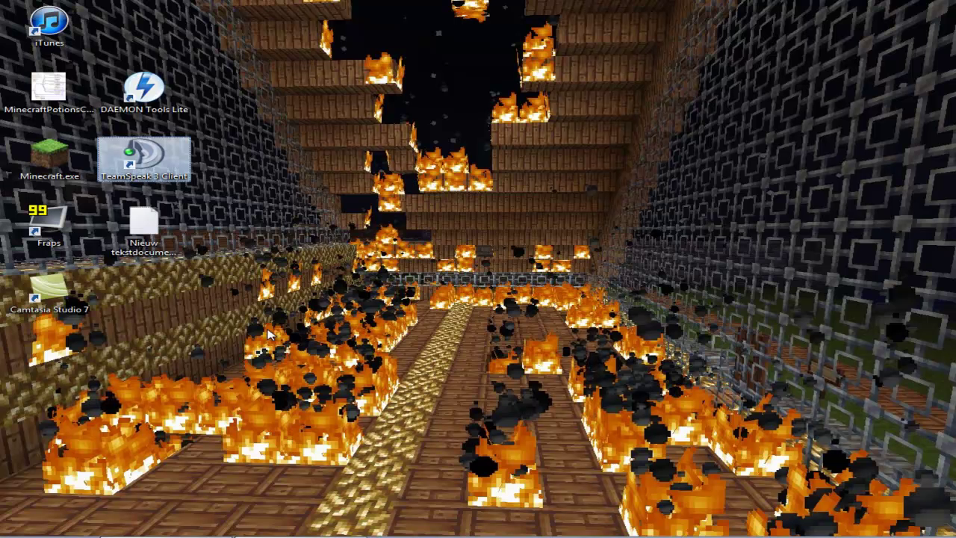
{"action": "left_click", "coordinate": [245, 165]}
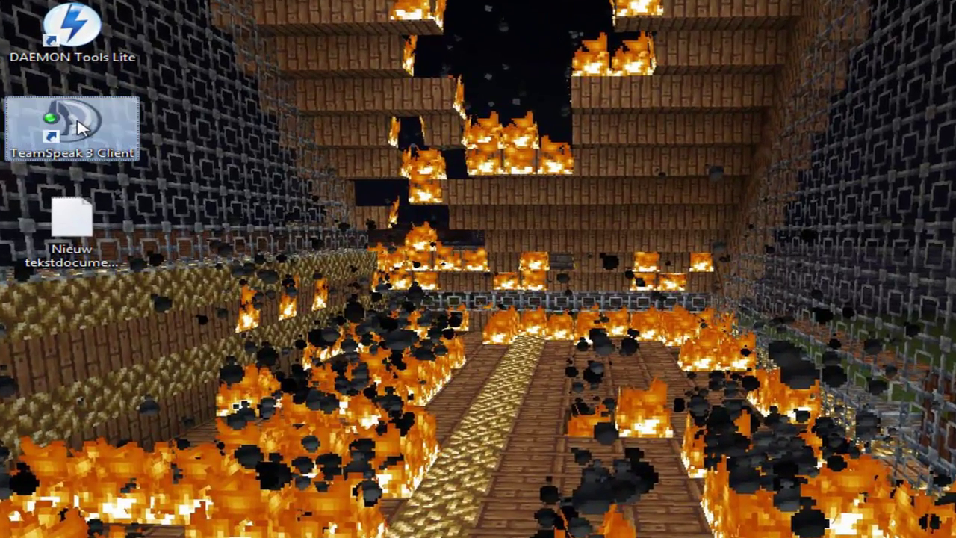
{"action": "double_click", "coordinate": [80, 127]}
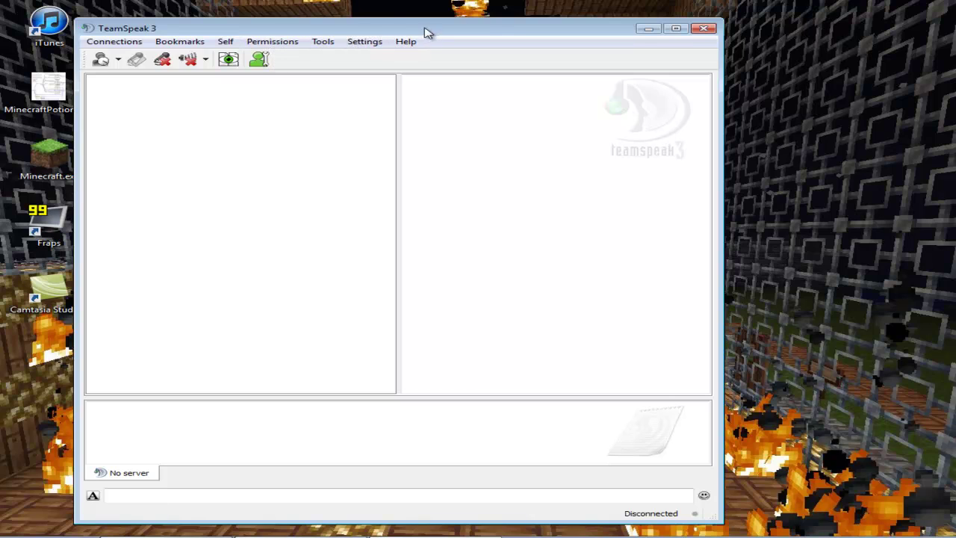
Try raising the voice activation level to 50 in the capture options while running the microphone test
{"action": "left_click", "coordinate": [357, 43]}
{"action": "left_click", "coordinate": [373, 109]}
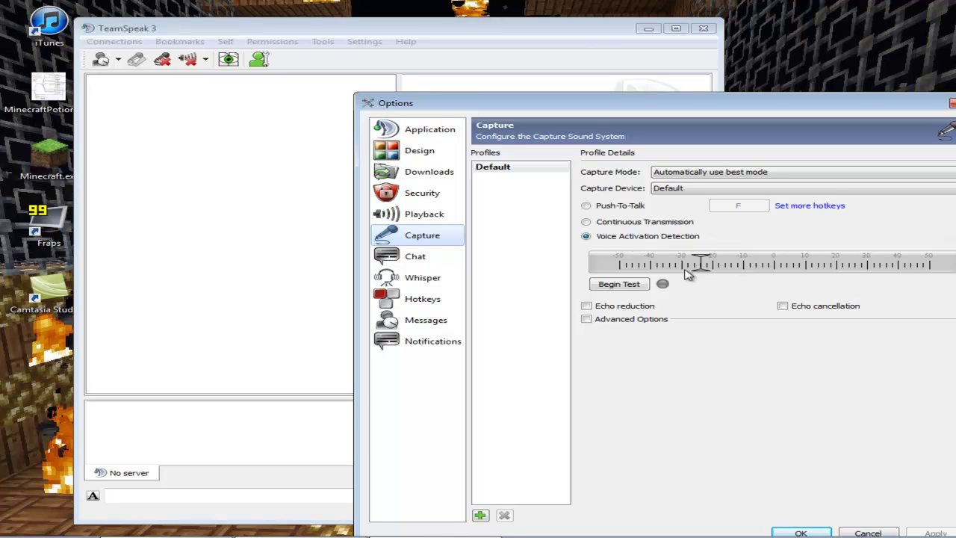
{"action": "left_click_drag", "start_coordinate": [701, 263], "coordinate": [750, 254]}
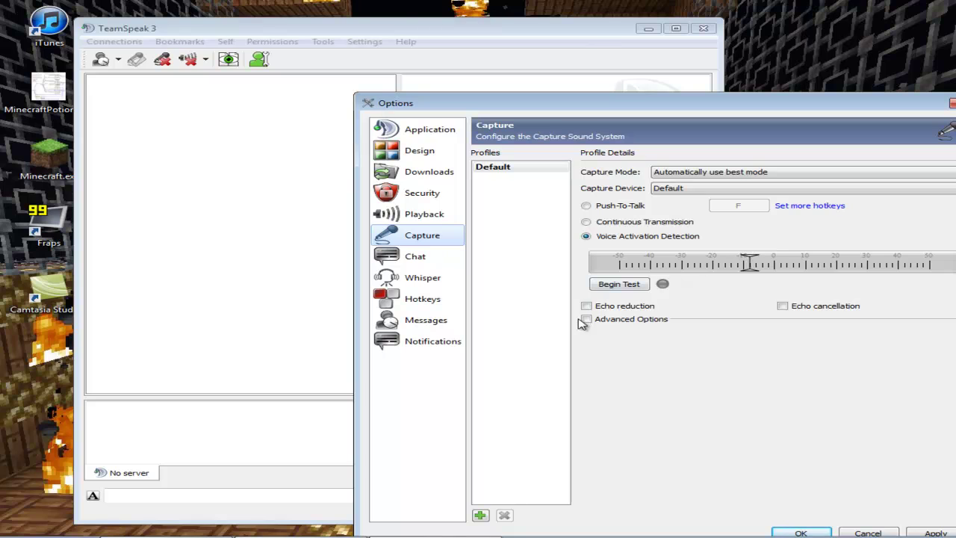
{"action": "left_click", "coordinate": [632, 284]}
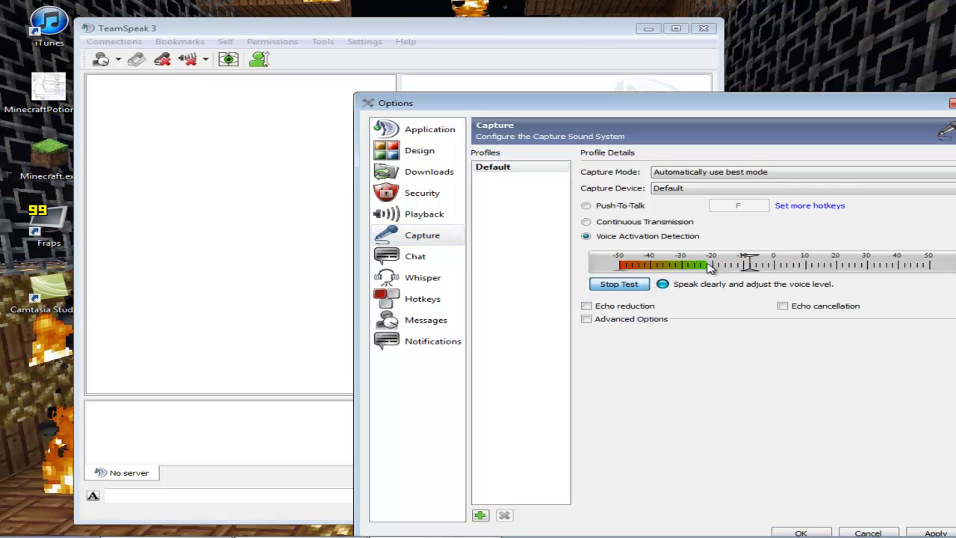
{"action": "left_click_drag", "start_coordinate": [749, 260], "coordinate": [929, 262]}
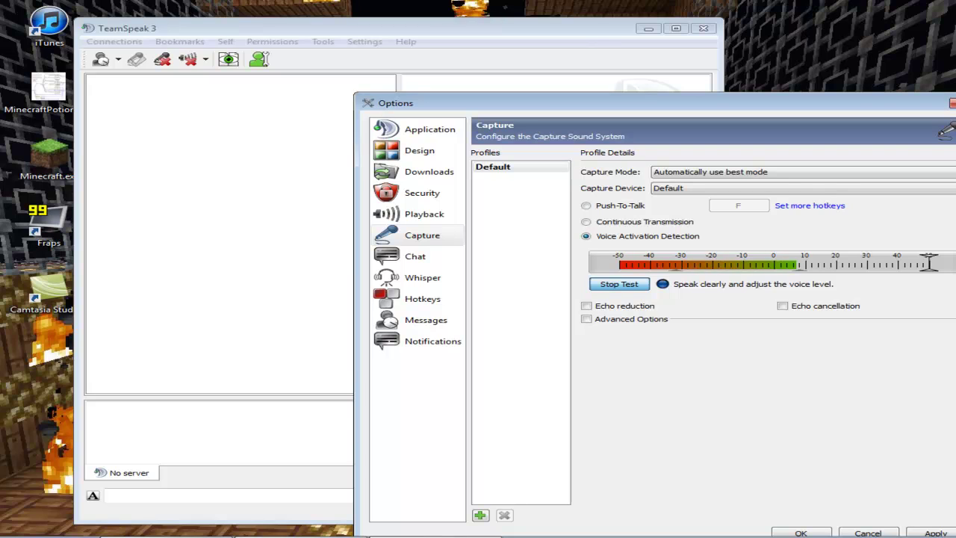
{"action": "mouse_move", "coordinate": [930, 262]}
{"action": "left_mouse_down"}
{"action": "mouse_move", "coordinate": [780, 266]}
{"action": "mouse_move", "coordinate": [929, 261]}
{"action": "left_mouse_up"}
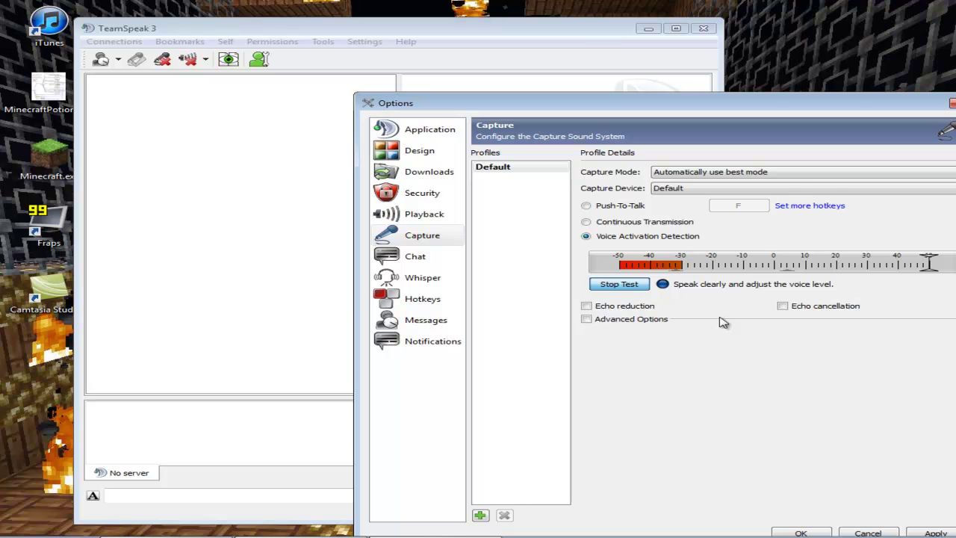
{"action": "key", "text": "Escape"}
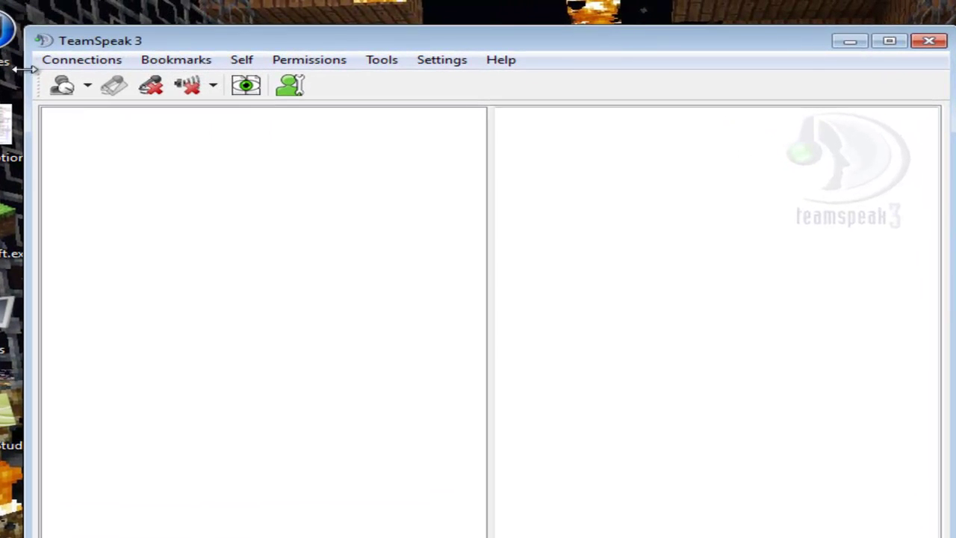
Connect to the server address ts.spartanmc.net:25147 with a personal nickname and no server password
{"action": "left_click", "coordinate": [77, 61]}
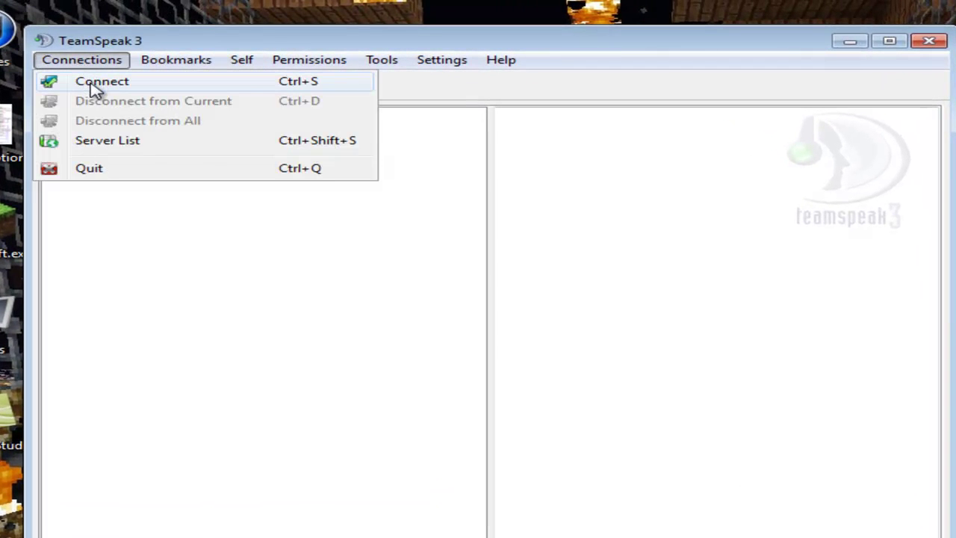
{"action": "left_click", "coordinate": [95, 82]}
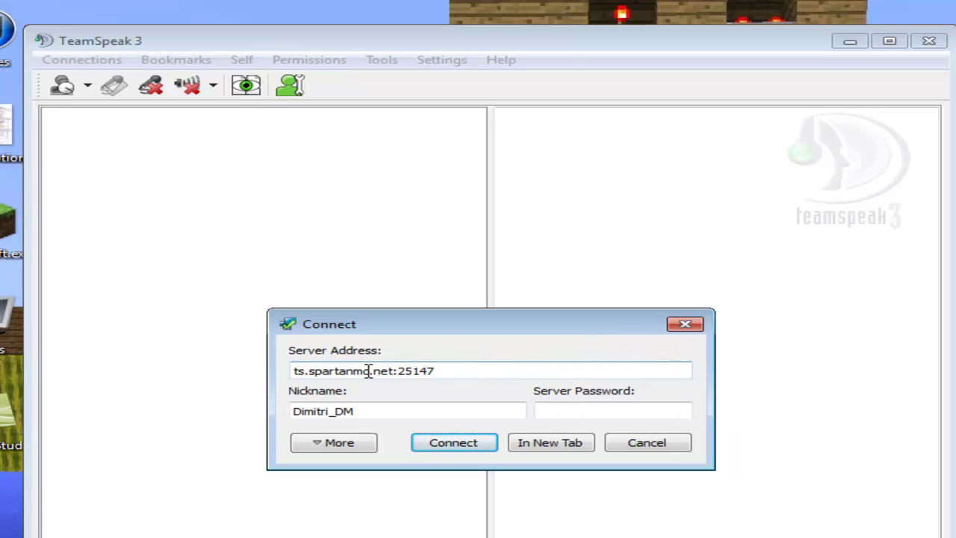
{"action": "left_click", "coordinate": [360, 411]}
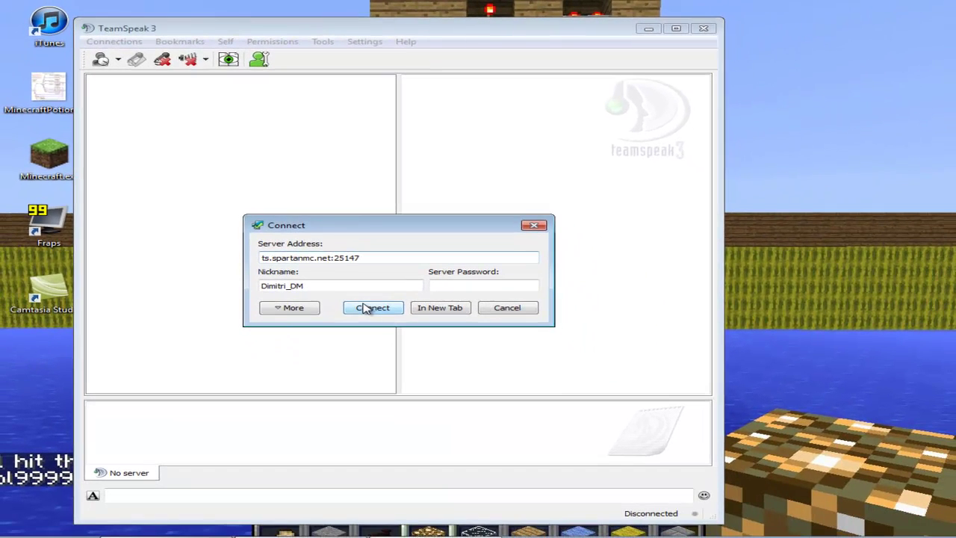
{"action": "left_click", "coordinate": [366, 309]}
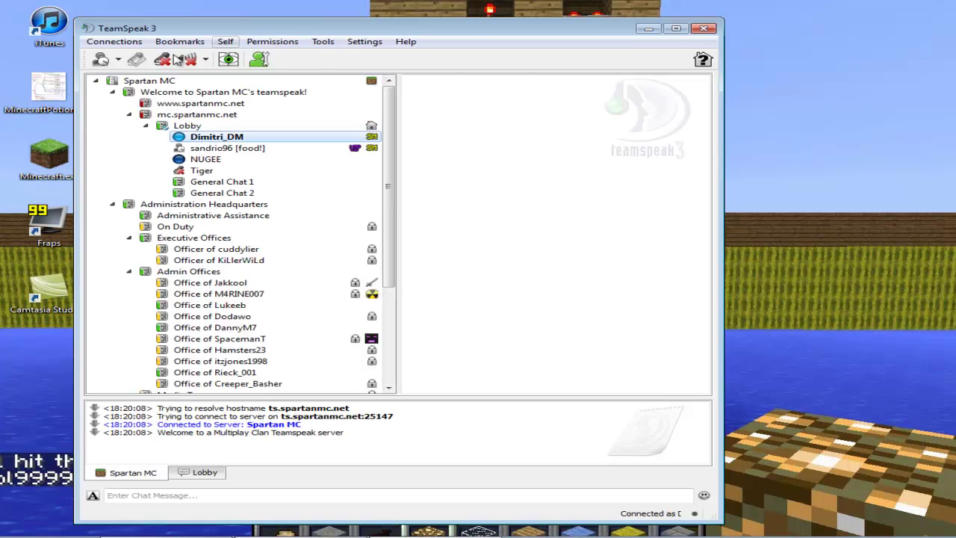
Mute the speakers and microphone, and switch from the Lobby to the personal channel between Quinny's Channel! and CyberCentral
{"action": "left_click", "coordinate": [187, 59]}
{"action": "left_click", "coordinate": [164, 61]}
{"action": "scroll", "coordinate": [209, 299], "scroll_direction": "down", "scroll_amount": 9}
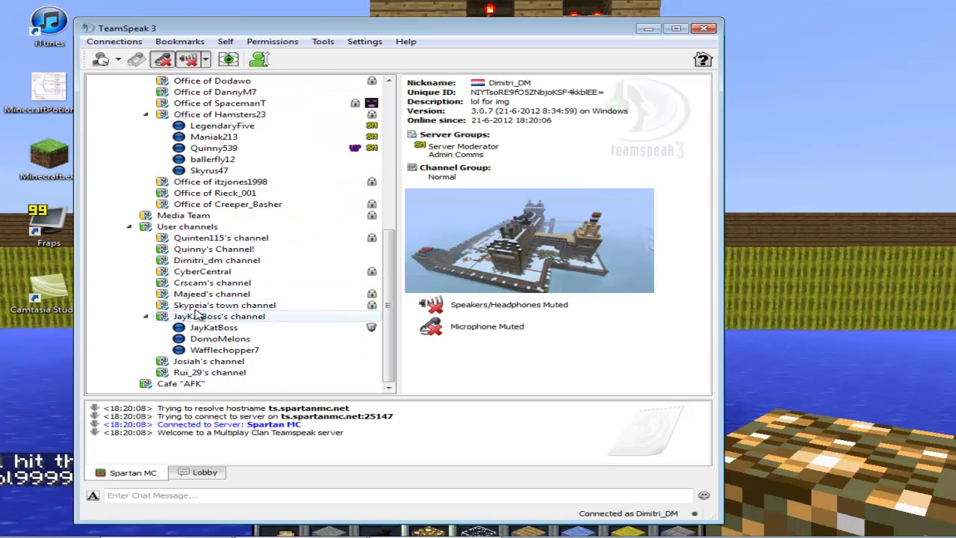
{"action": "double_click", "coordinate": [217, 260]}
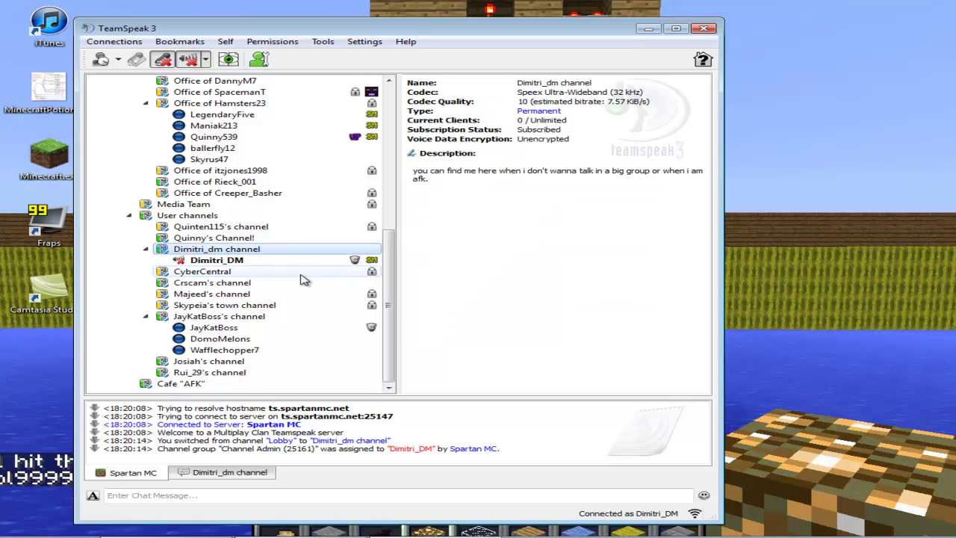
Examine the server's channel tree, from the Lobby and the executive and admin offices down to the user channels
{"action": "scroll", "coordinate": [302, 280], "scroll_direction": "up", "scroll_amount": 9}
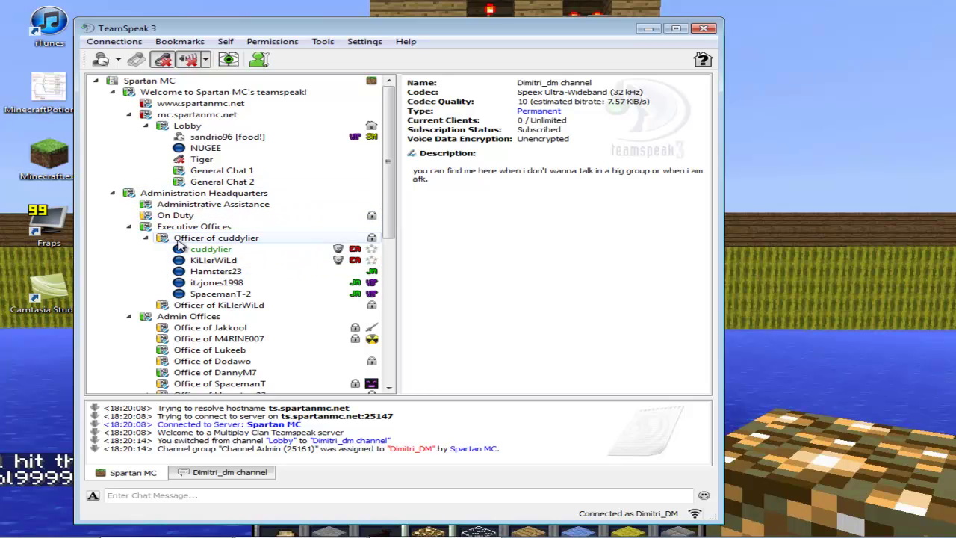
{"action": "scroll", "coordinate": [205, 240], "scroll_direction": "down", "scroll_amount": 9}
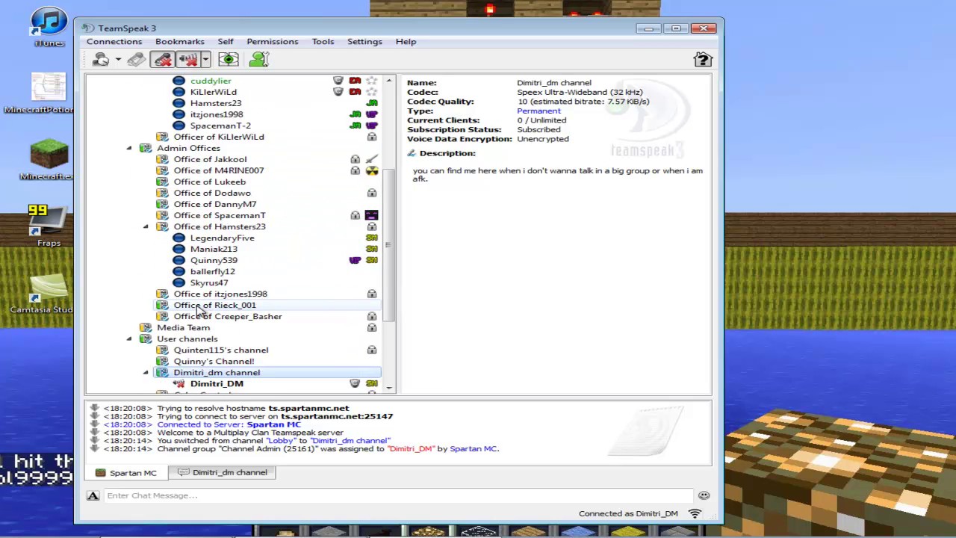
{"action": "scroll", "coordinate": [224, 210], "scroll_direction": "up", "scroll_amount": 9}
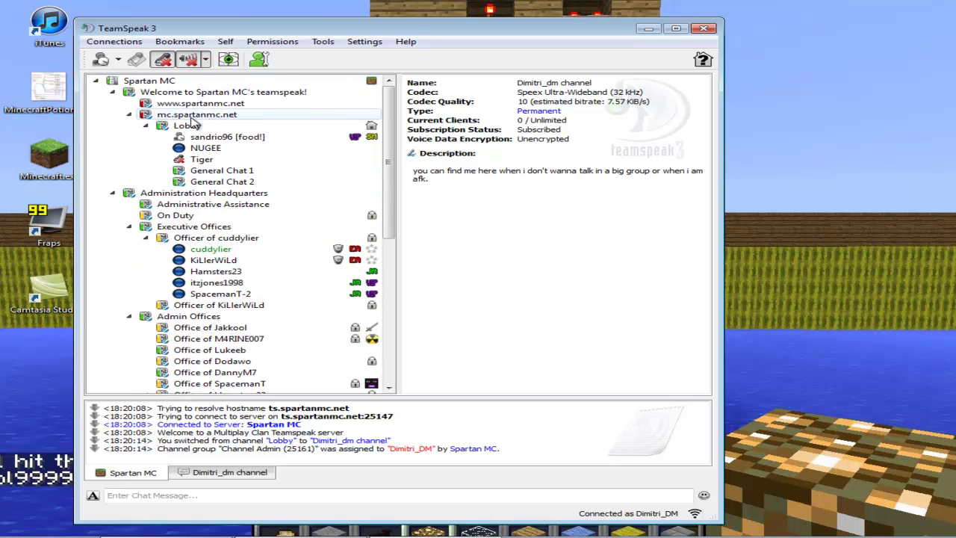
{"action": "scroll", "coordinate": [187, 216], "scroll_direction": "down", "scroll_amount": 9}
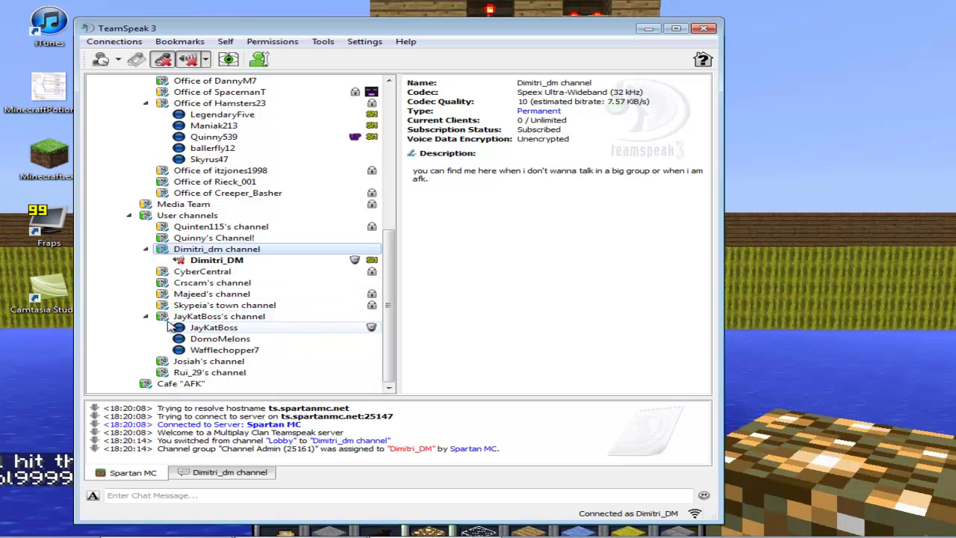
{"action": "scroll", "coordinate": [217, 239], "scroll_direction": "up", "scroll_amount": 5}
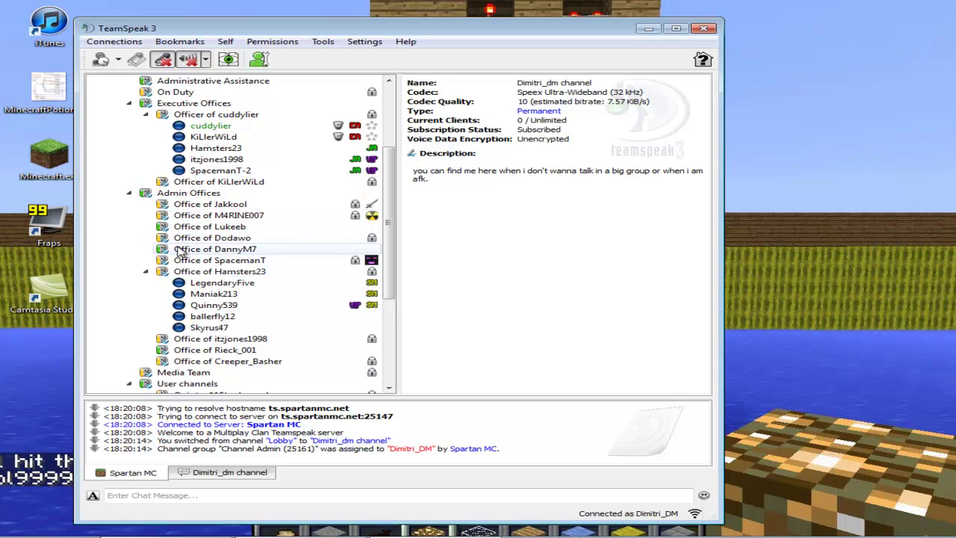
{"action": "scroll", "coordinate": [183, 242], "scroll_direction": "up", "scroll_amount": 4}
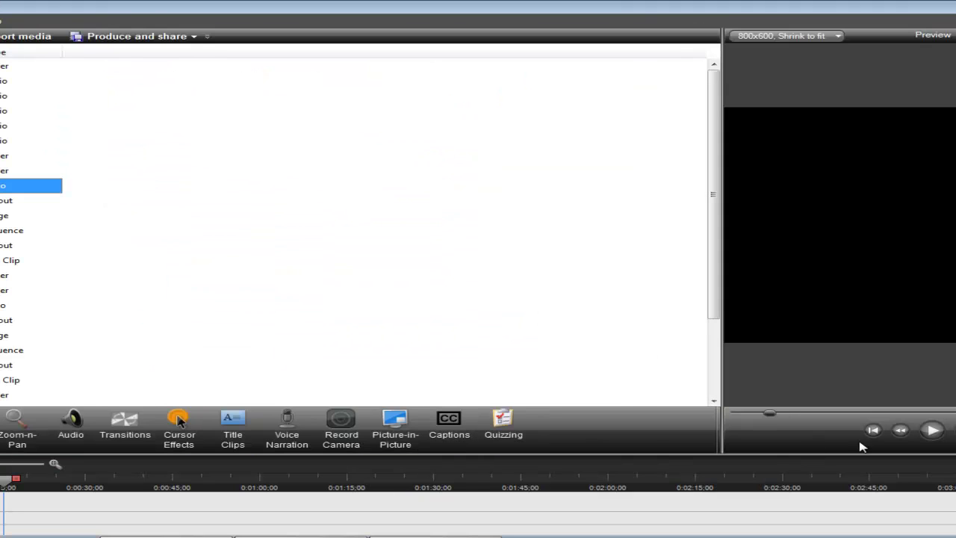
Switch from Camtasia Studio back to TeamSpeak 3
{"action": "key", "text": "alt+Tab"}
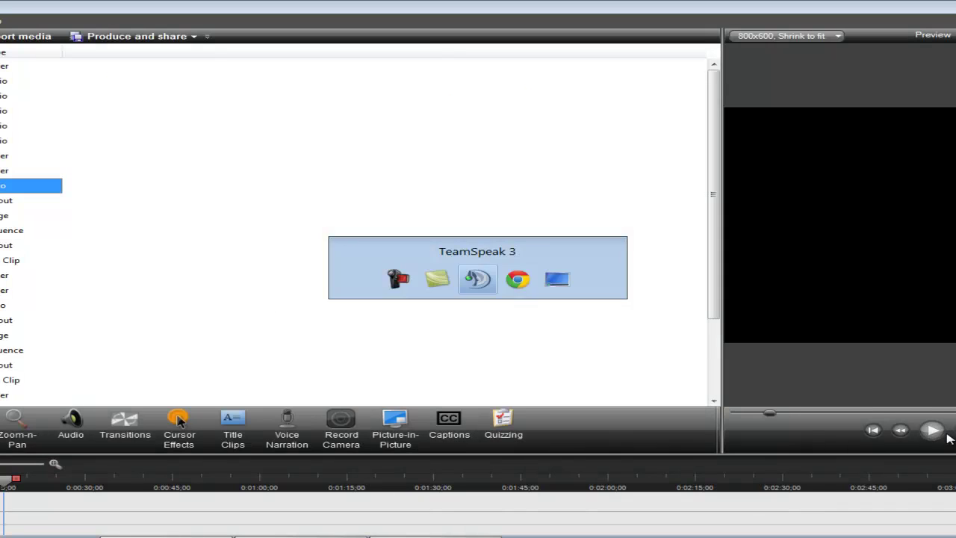